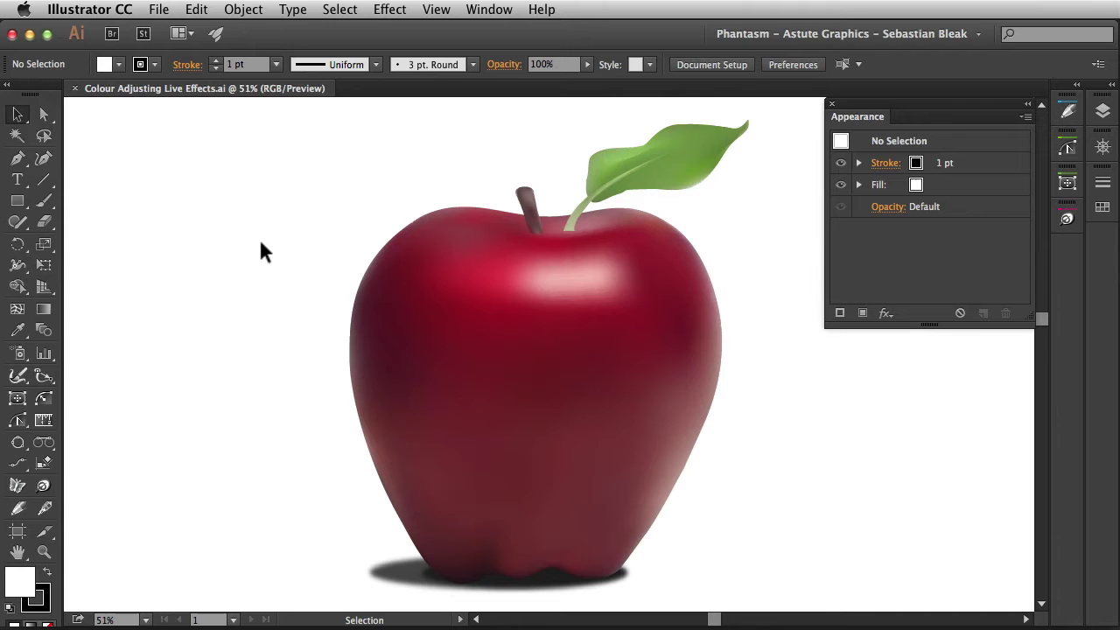
pyautogui.click(461, 285)
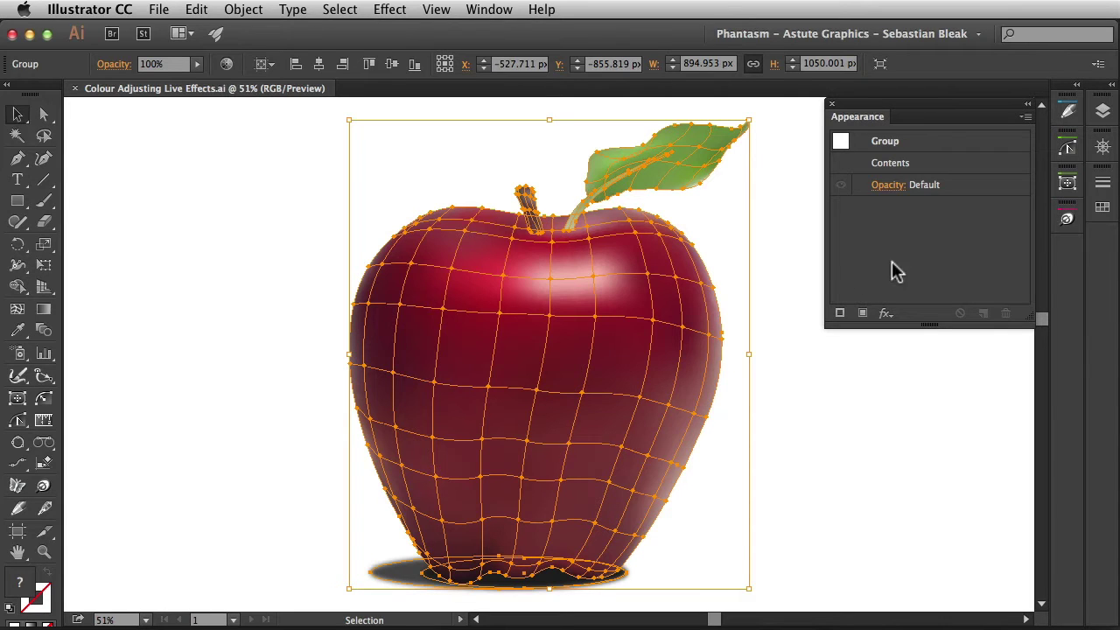
pyautogui.click(387, 13)
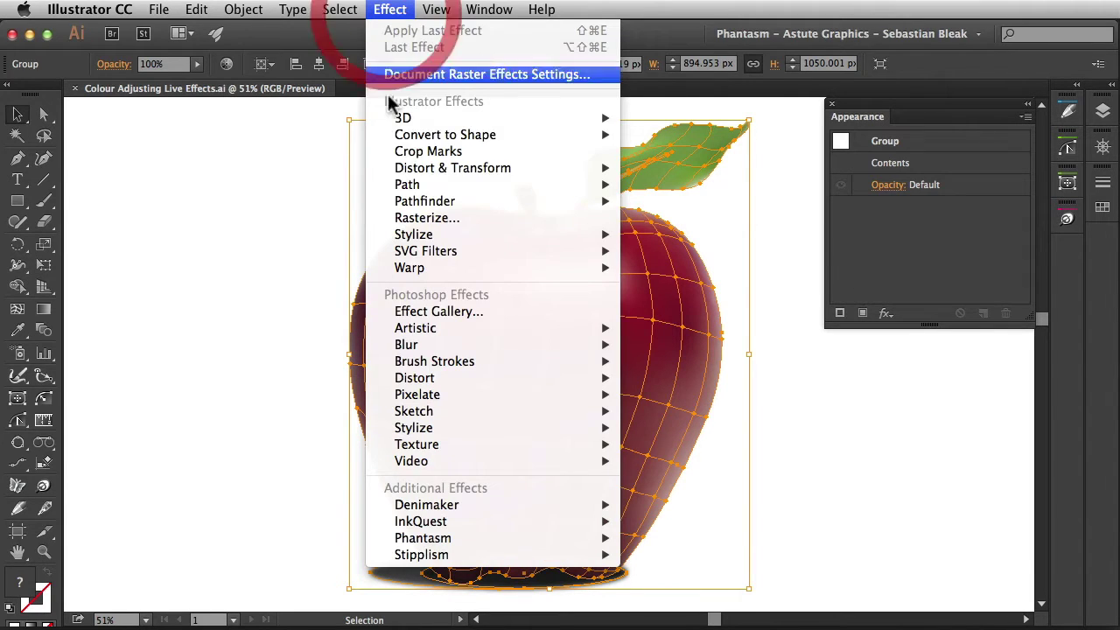
pyautogui.moveTo(529, 399)
pyautogui.moveTo(546, 542)
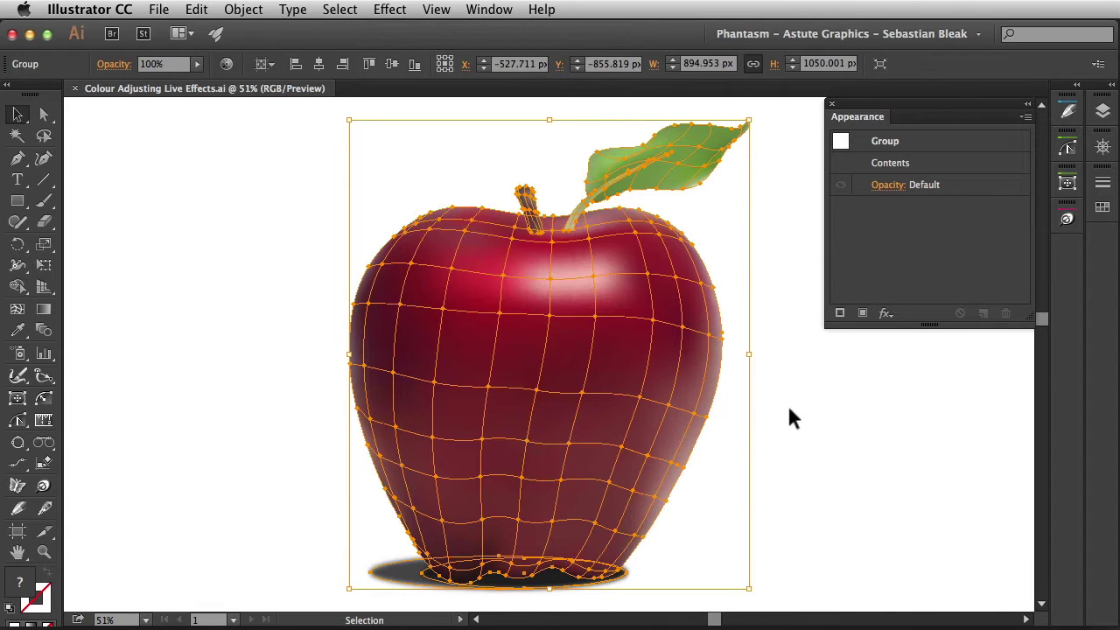
pyautogui.click(788, 409)
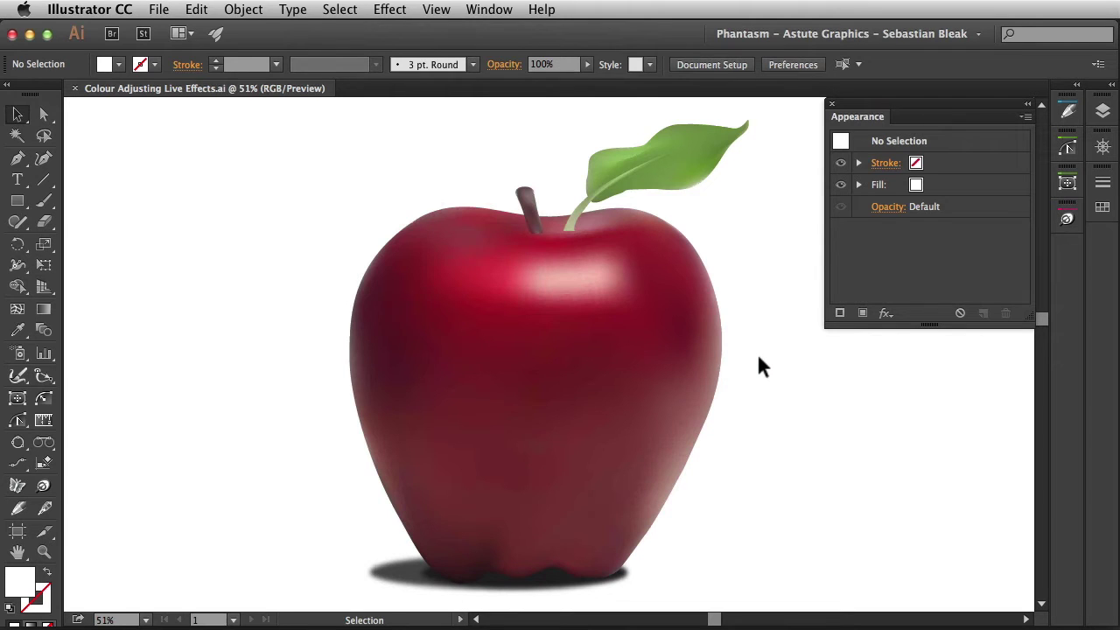
# Isolate the apple group and apply a Phantasm Hue/Saturation effect to the apple's body mesh, with Colorize enabled and hue 88.
pyautogui.doubleClick(537, 321)
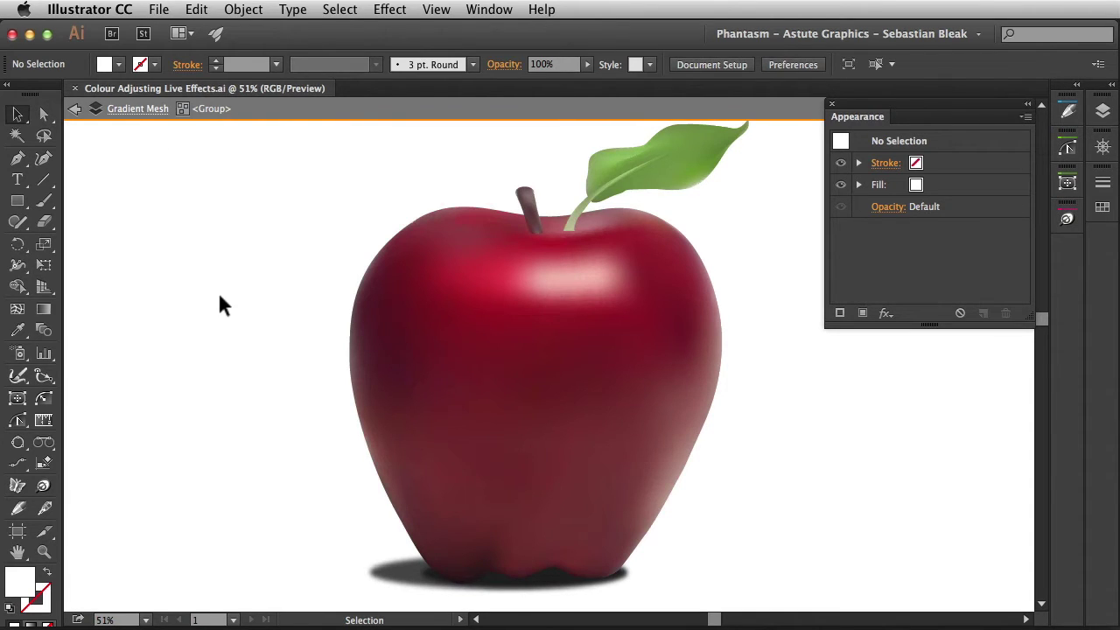
pyautogui.click(416, 300)
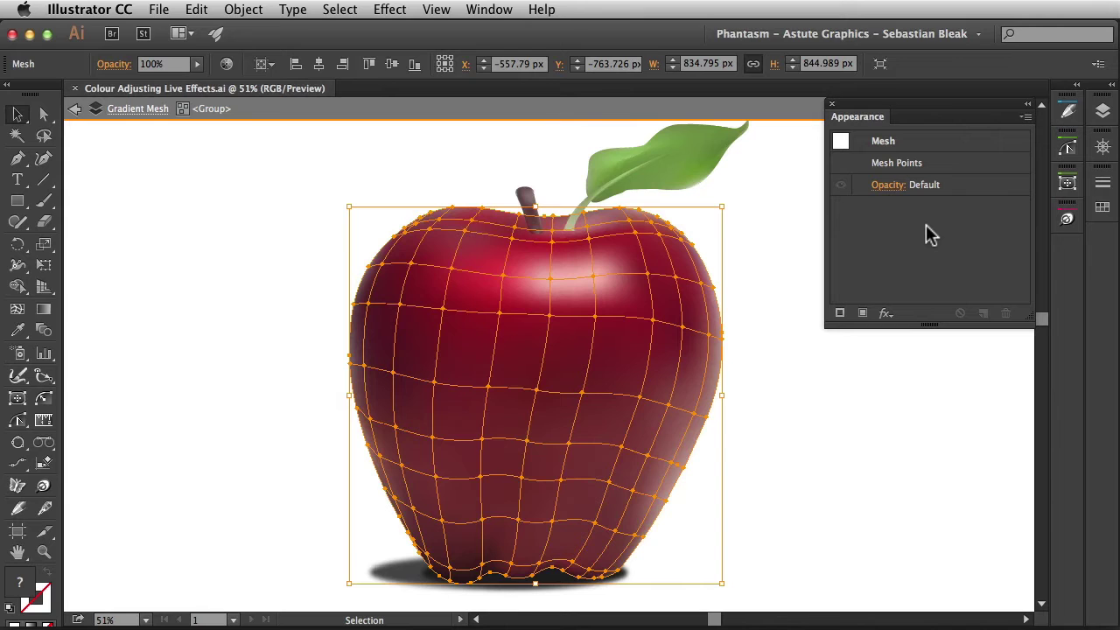
pyautogui.click(390, 10)
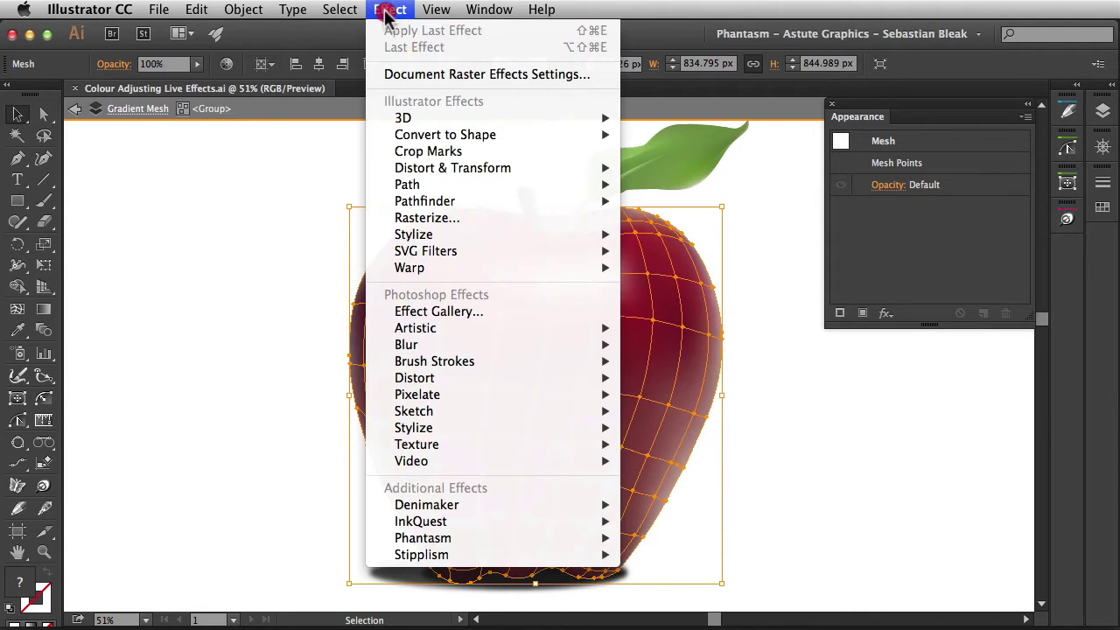
pyautogui.moveTo(551, 538)
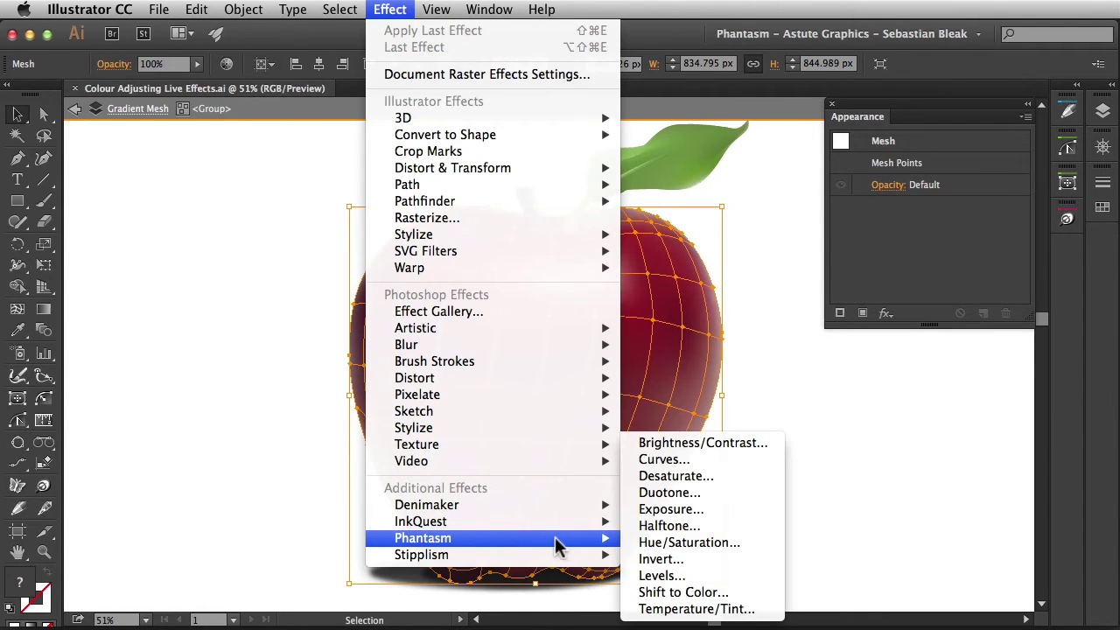
pyautogui.click(767, 543)
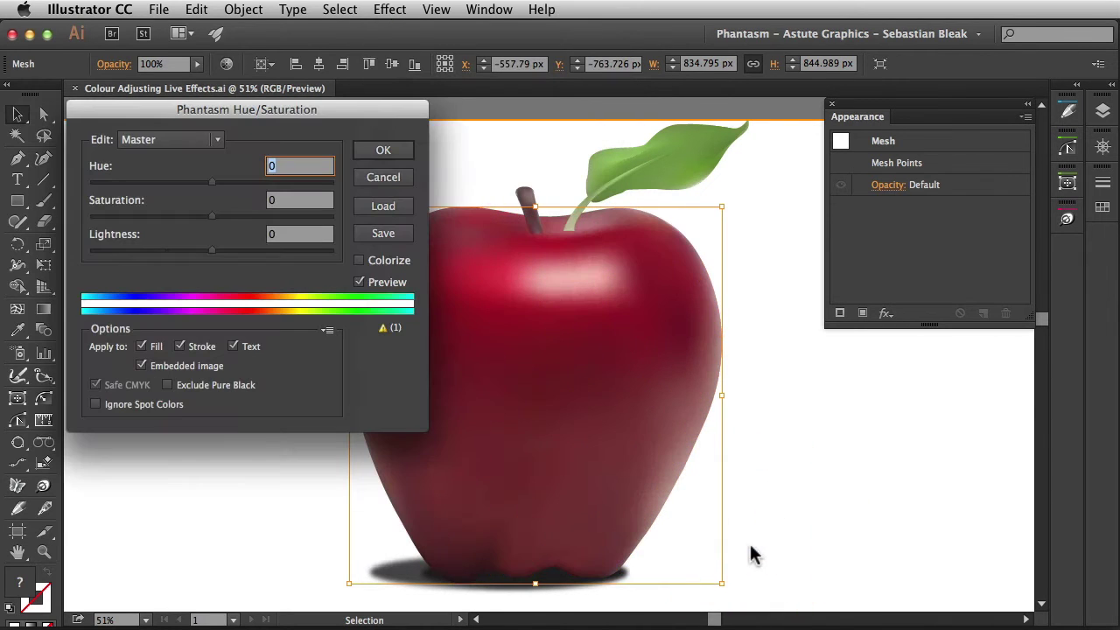
pyautogui.click(359, 260)
pyautogui.moveTo(91, 182); pyautogui.dragTo(154, 183)
pyautogui.click(359, 153)
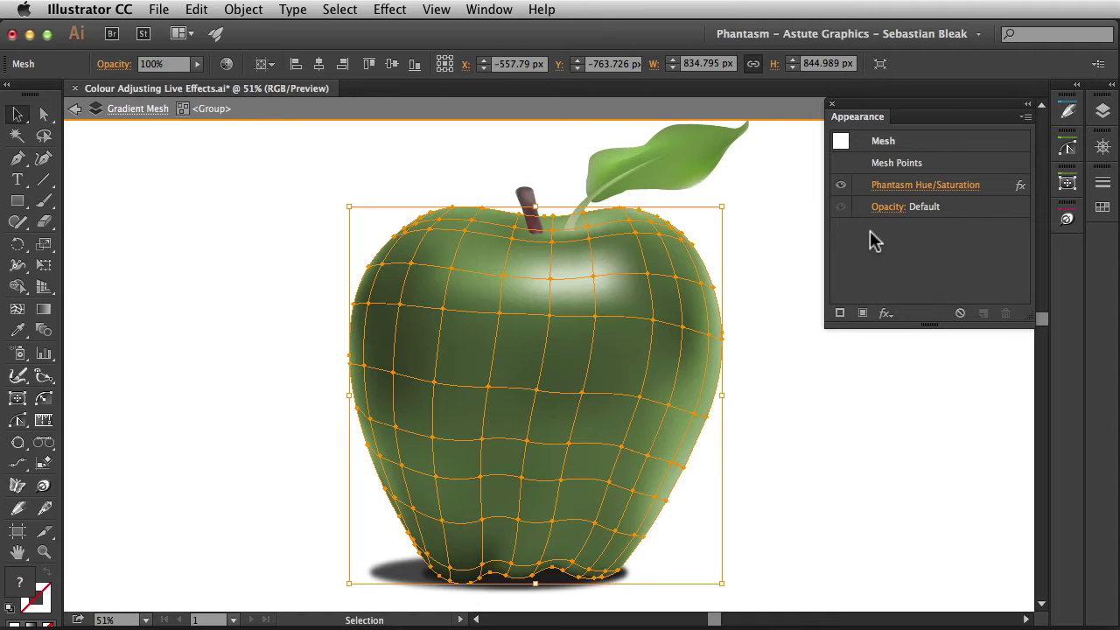
# Compare the apple with the Hue/Saturation effect off and on, and inspect the underlying fill colour of one mesh point.
pyautogui.click(841, 184)
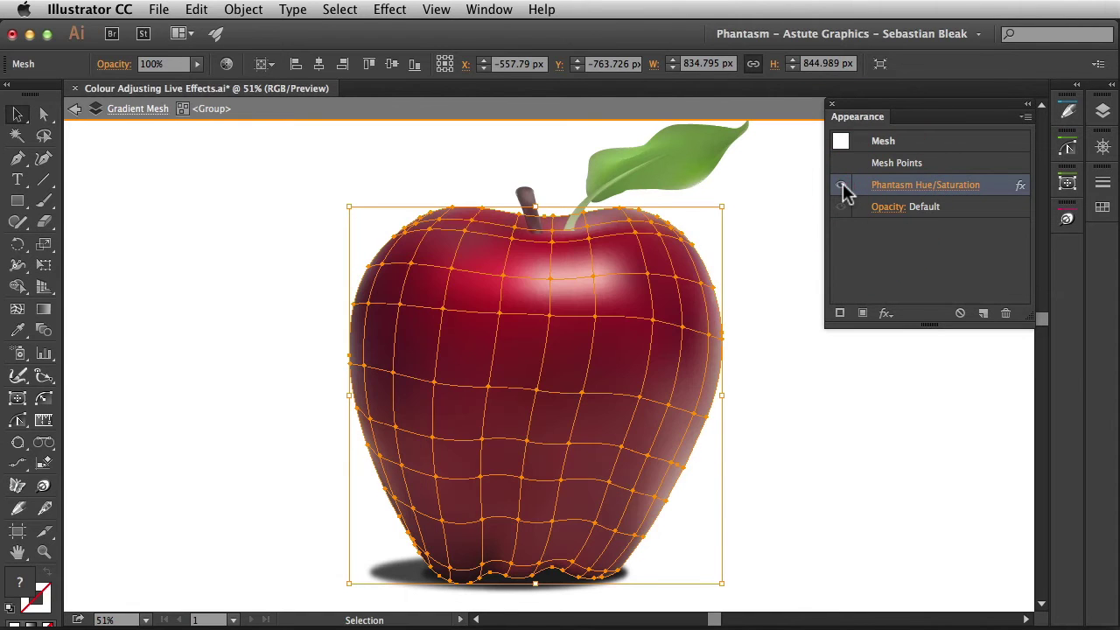
pyautogui.click(842, 187)
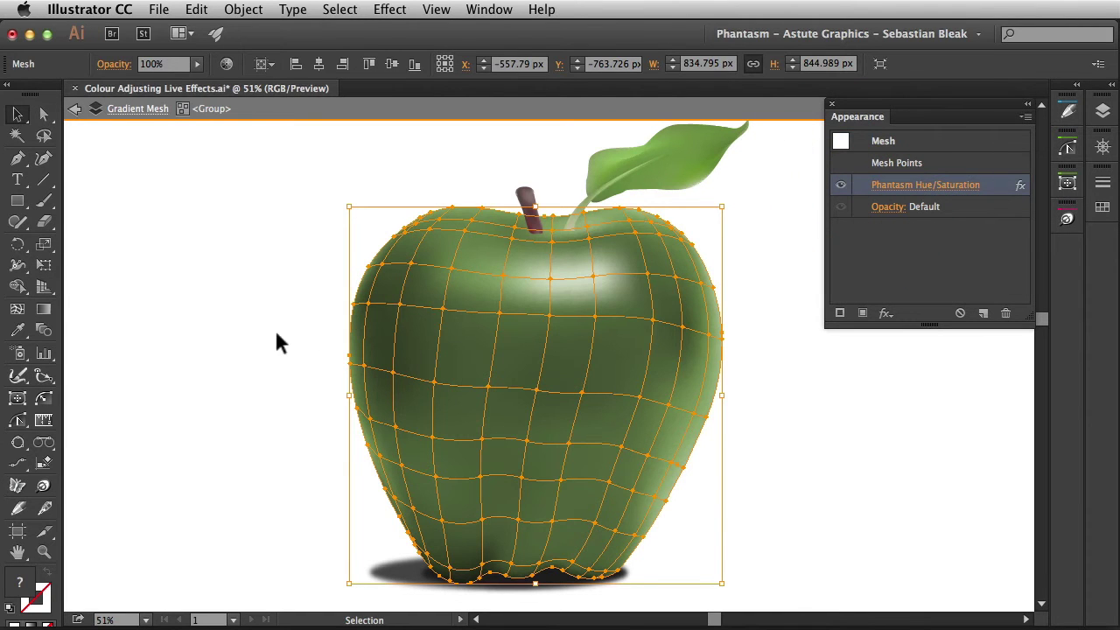
pyautogui.click(45, 115)
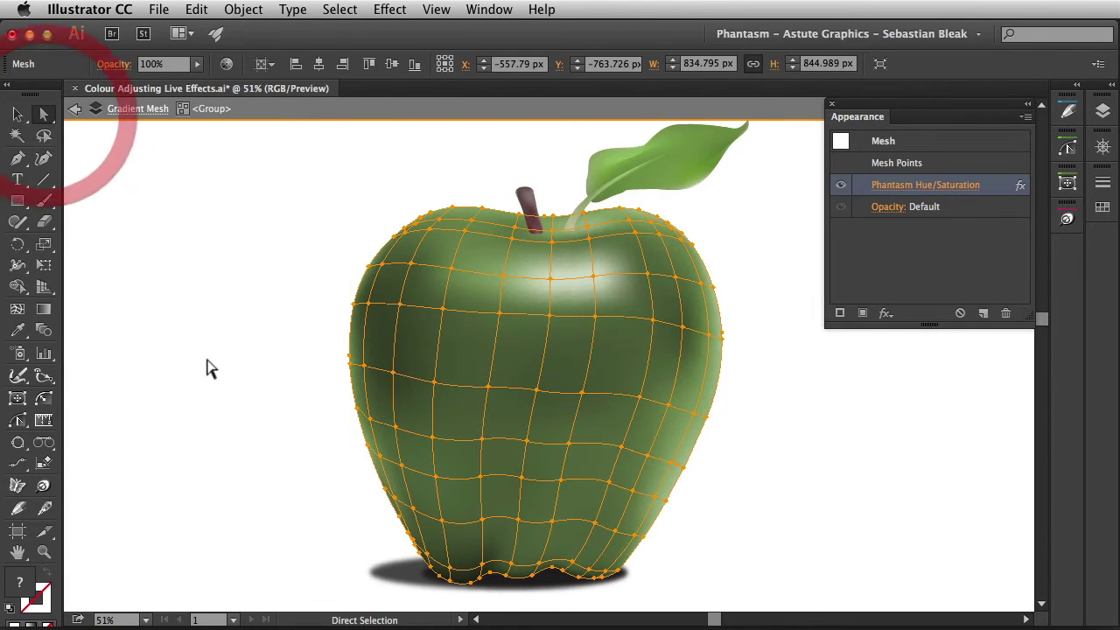
pyautogui.click(443, 308)
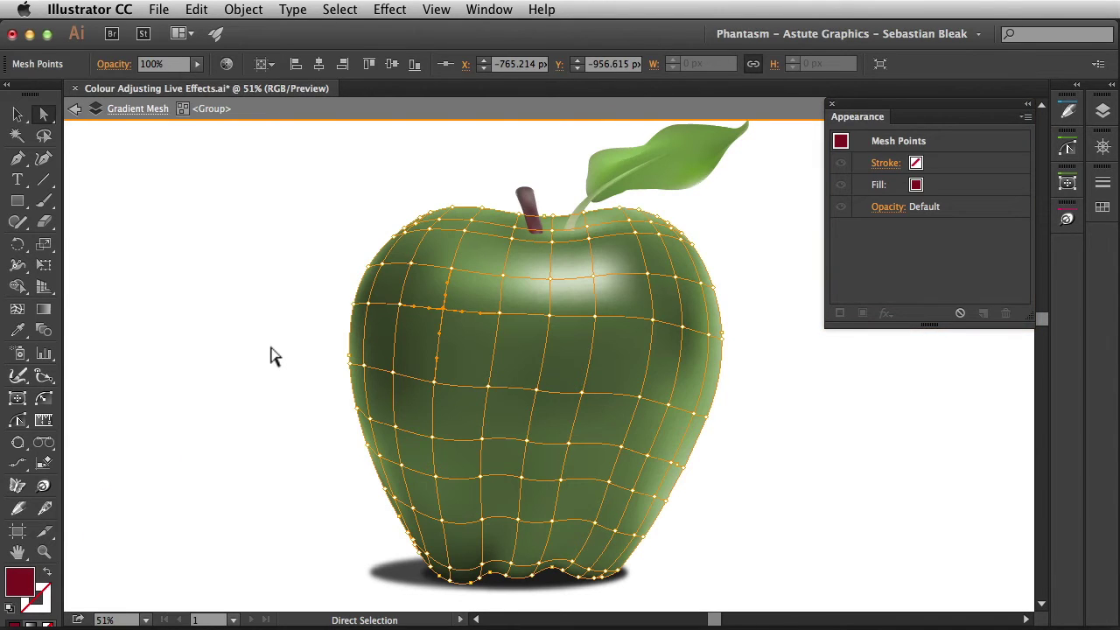
pyautogui.click(272, 355)
pyautogui.press('v')
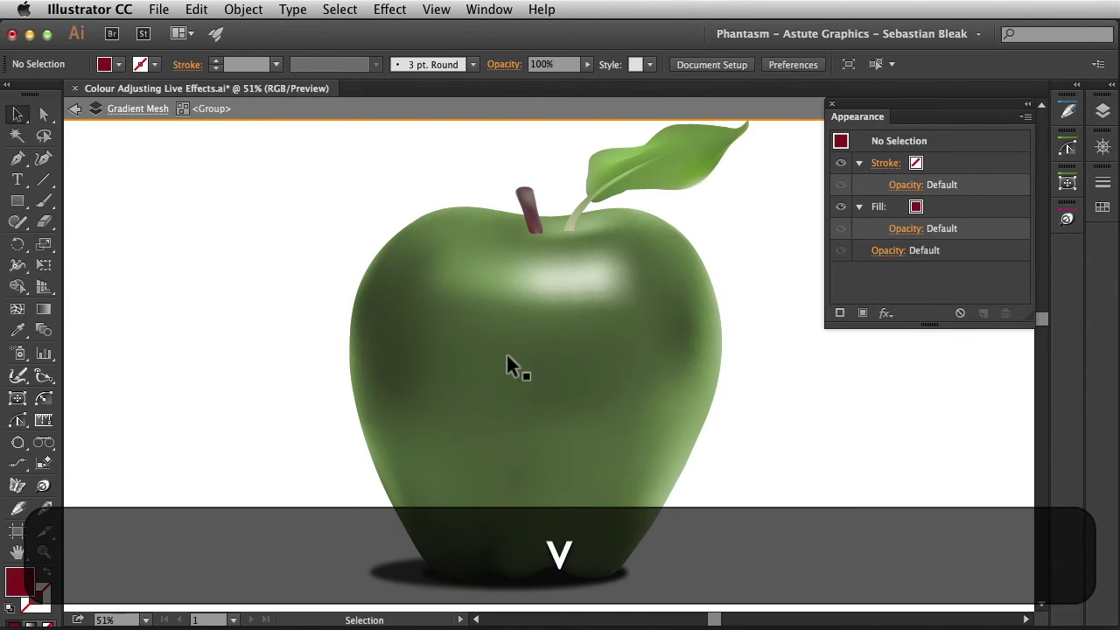
# Reselect the apple mesh to check its effect, leave isolation mode and check the appearance attributes of the whole apple group.
pyautogui.click(507, 354)
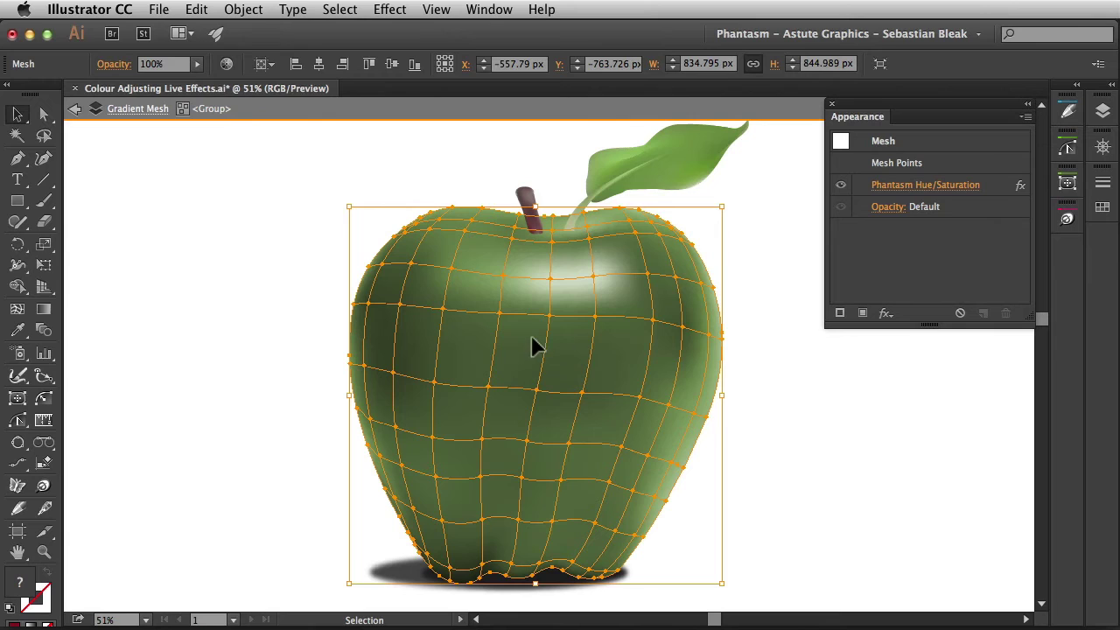
pyautogui.click(195, 221)
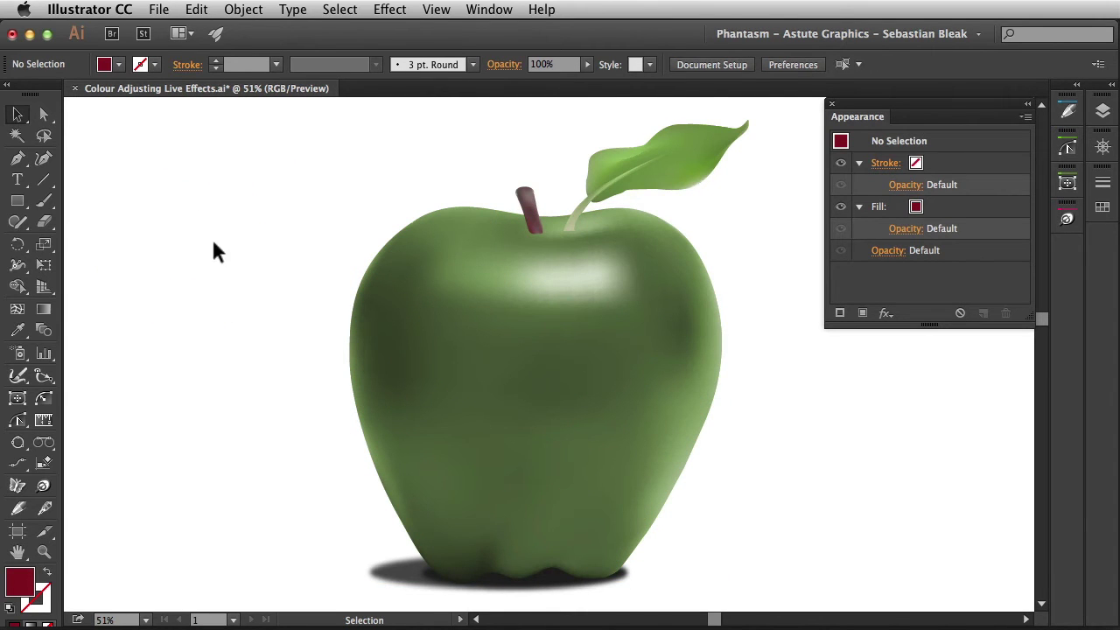
pyautogui.click(478, 277)
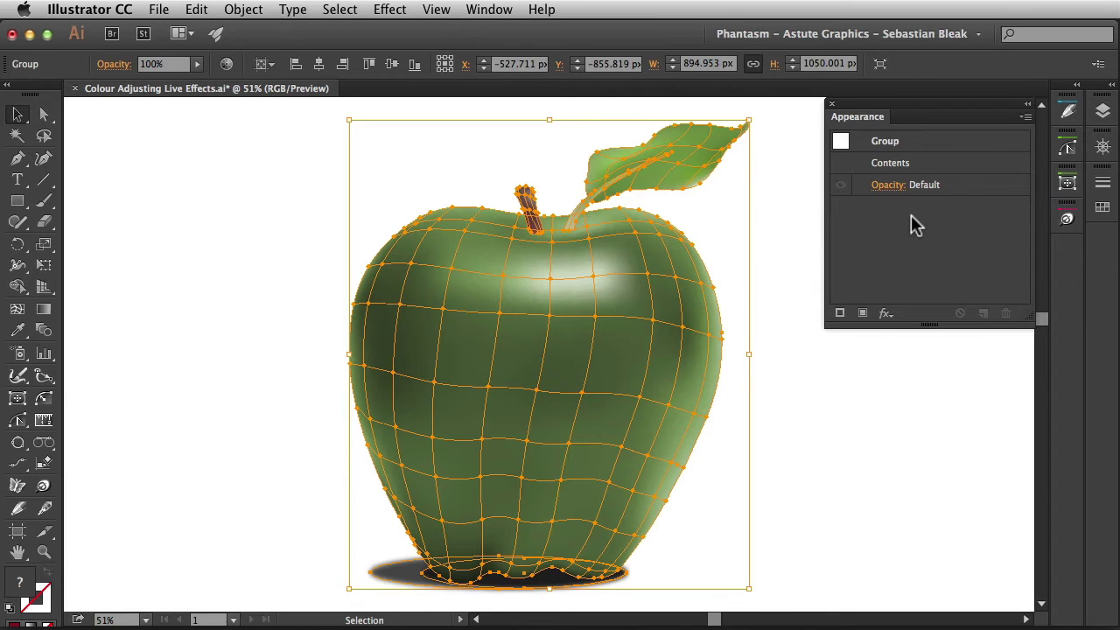
pyautogui.click(795, 268)
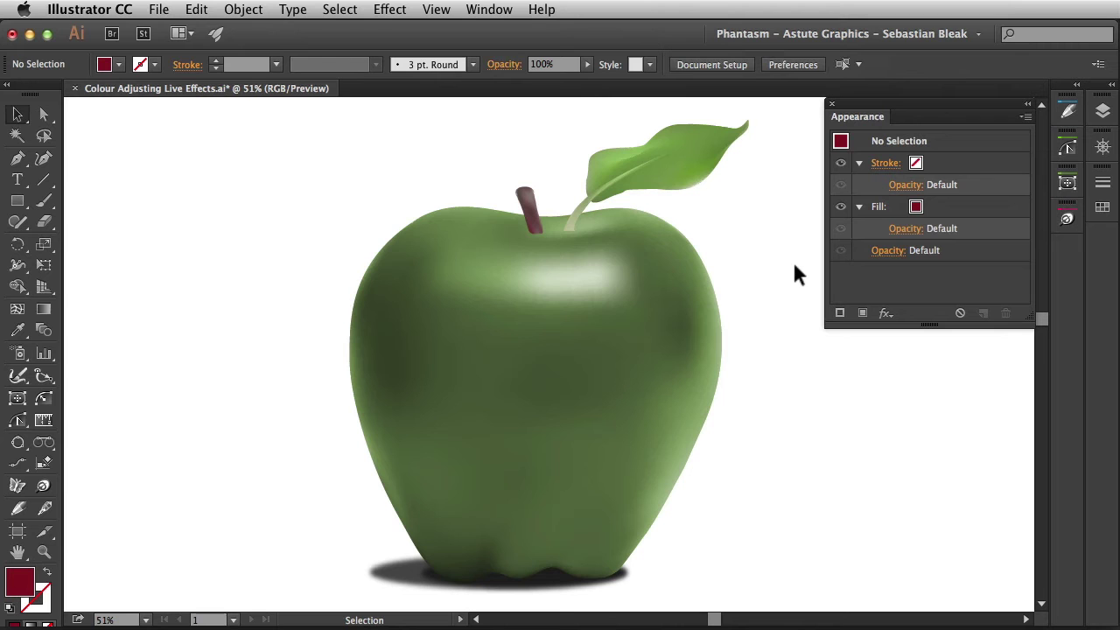
# Select all objects with Phantasm effects and set the saturation in the apple mesh's Hue/Saturation effect to 34.
pyautogui.click(339, 9)
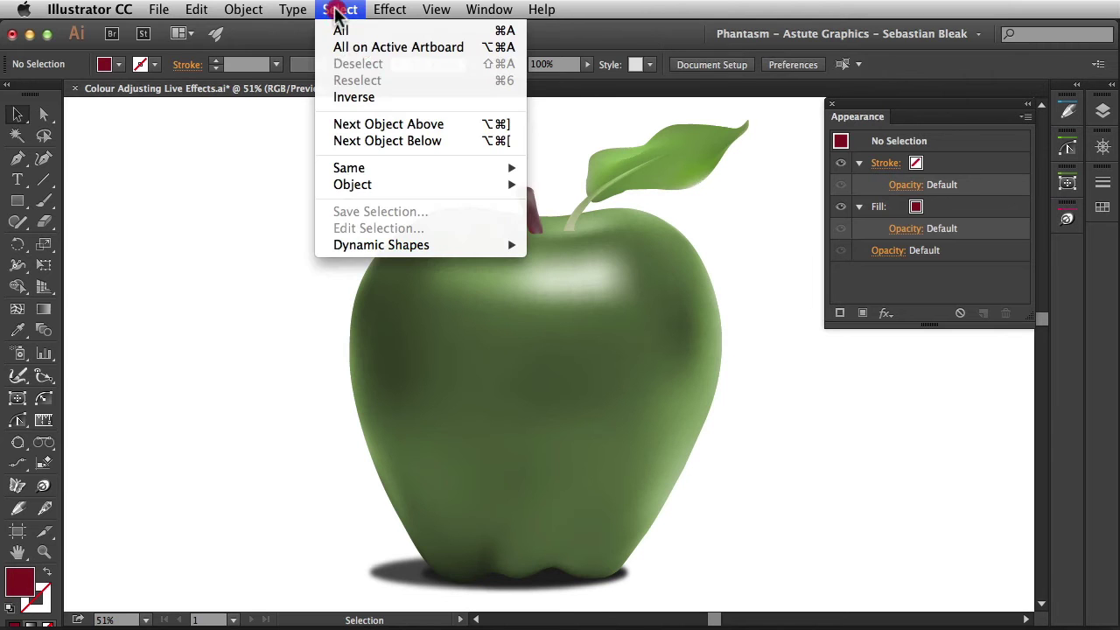
pyautogui.moveTo(435, 189)
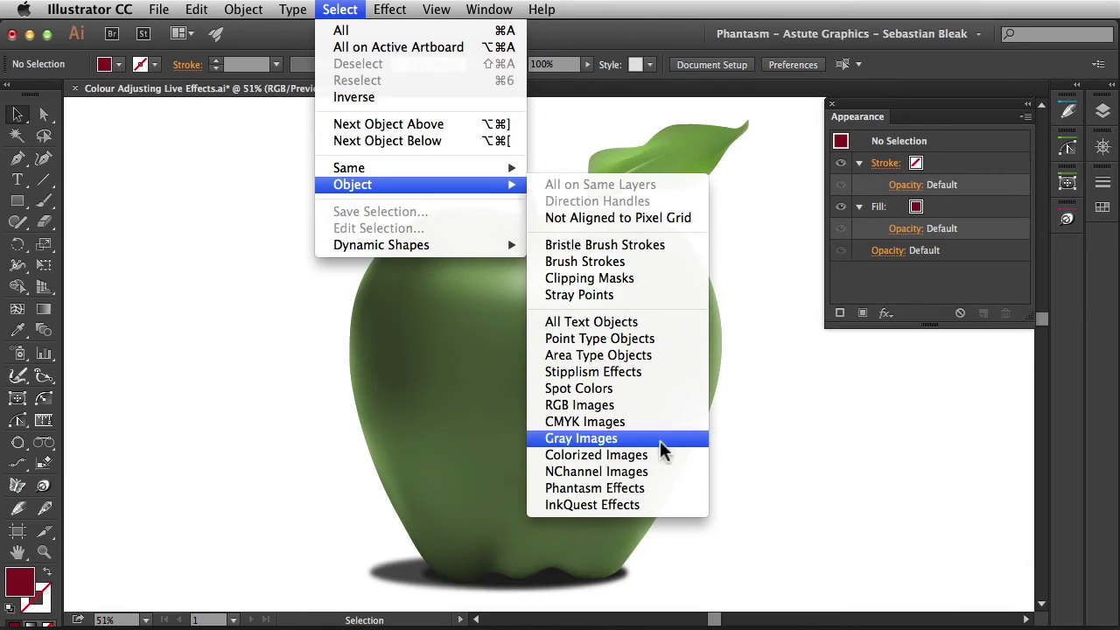
pyautogui.click(670, 499)
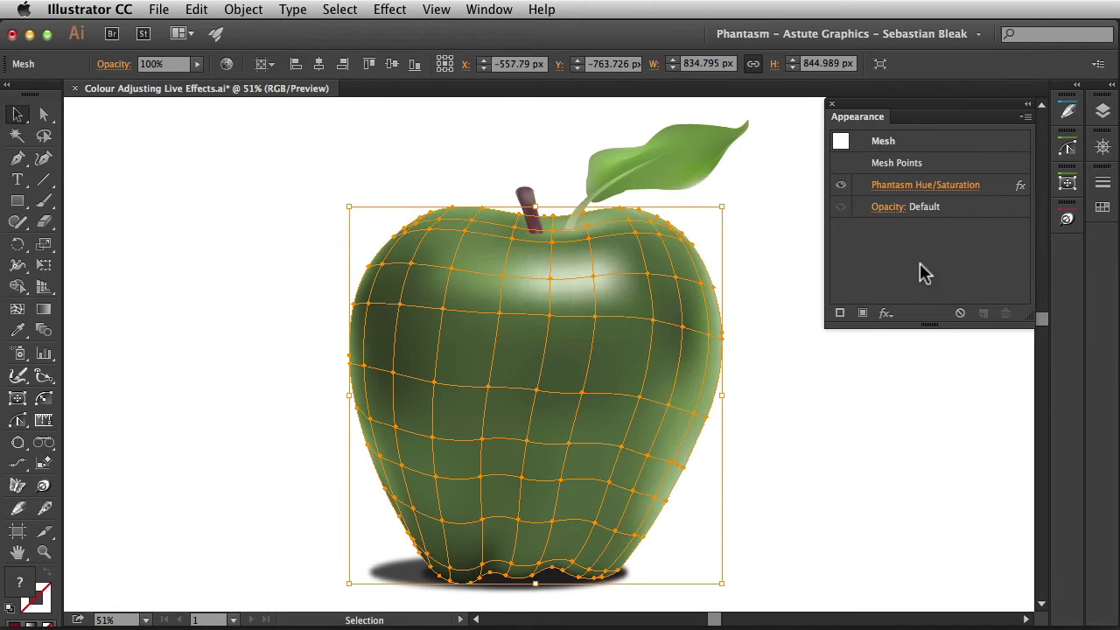
pyautogui.click(944, 195)
pyautogui.click(174, 217)
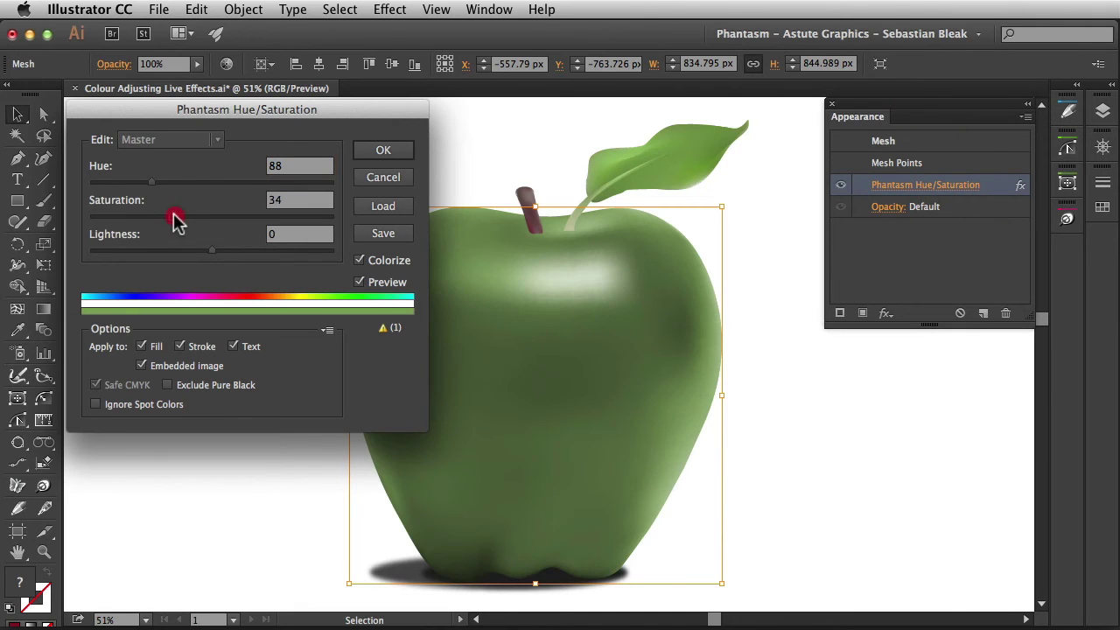
pyautogui.click(379, 151)
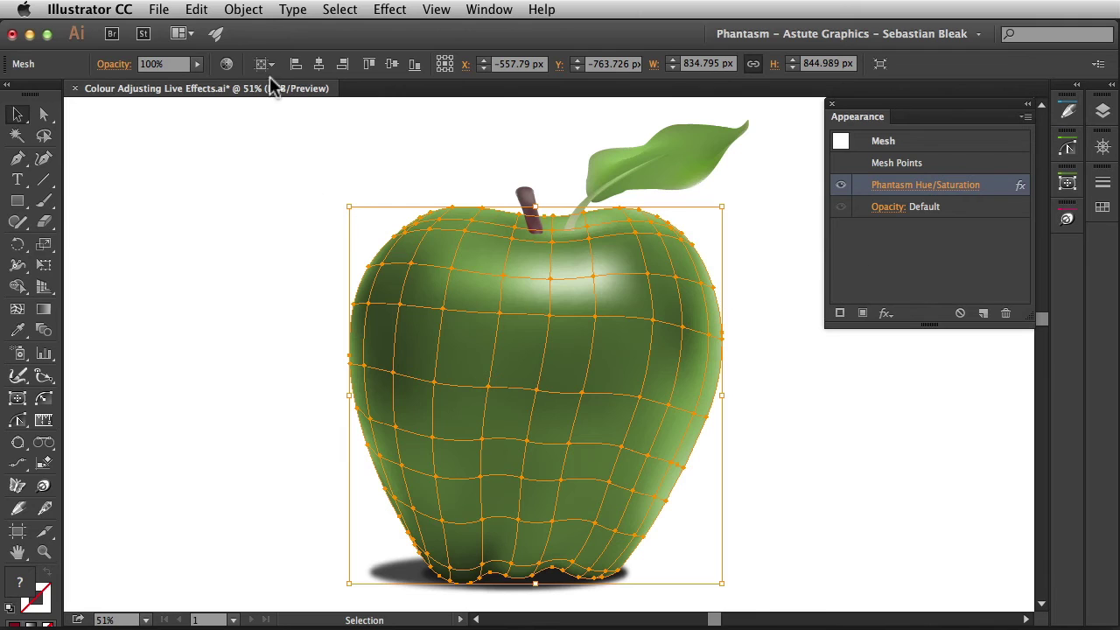
# Expand the appearance of the apple mesh and check the fill colour of one of its mesh points.
pyautogui.click(243, 11)
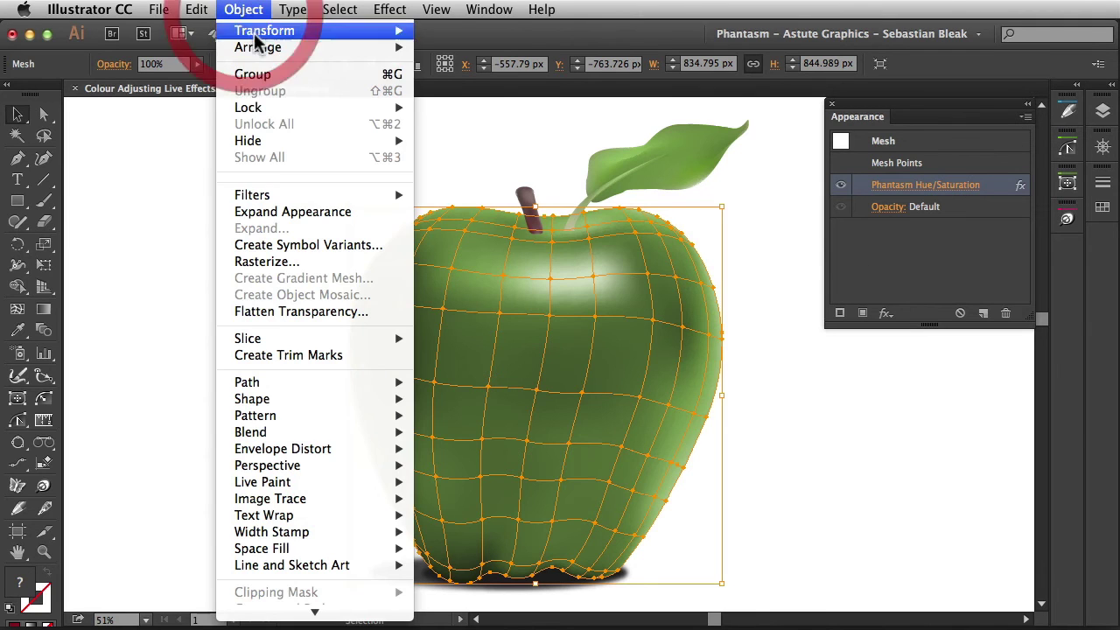
pyautogui.click(368, 213)
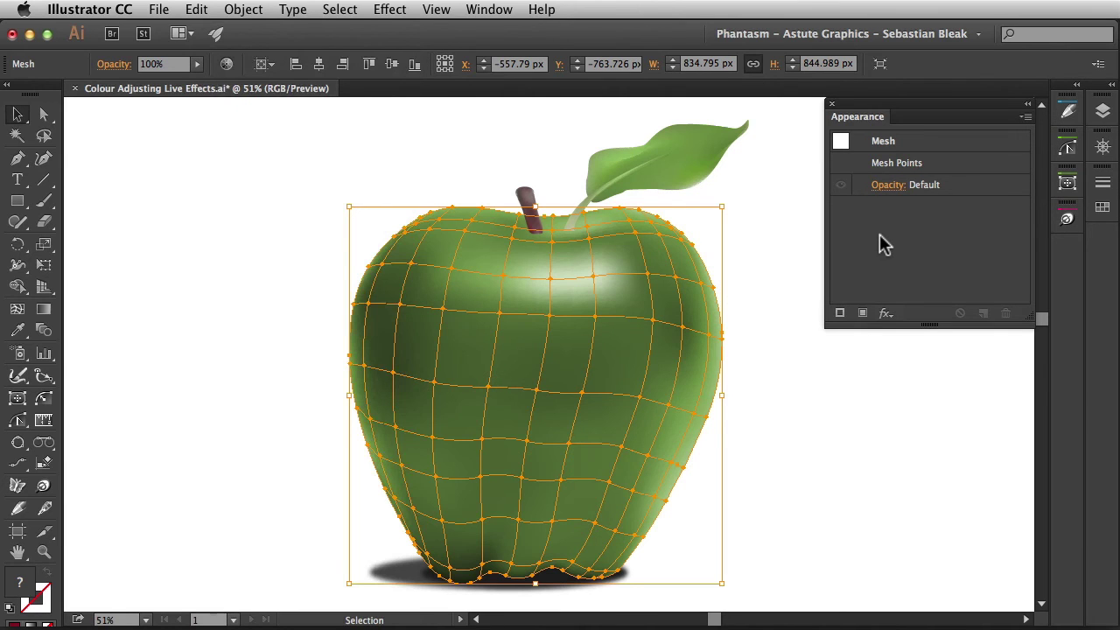
pyautogui.press('a')
pyautogui.click(442, 310)
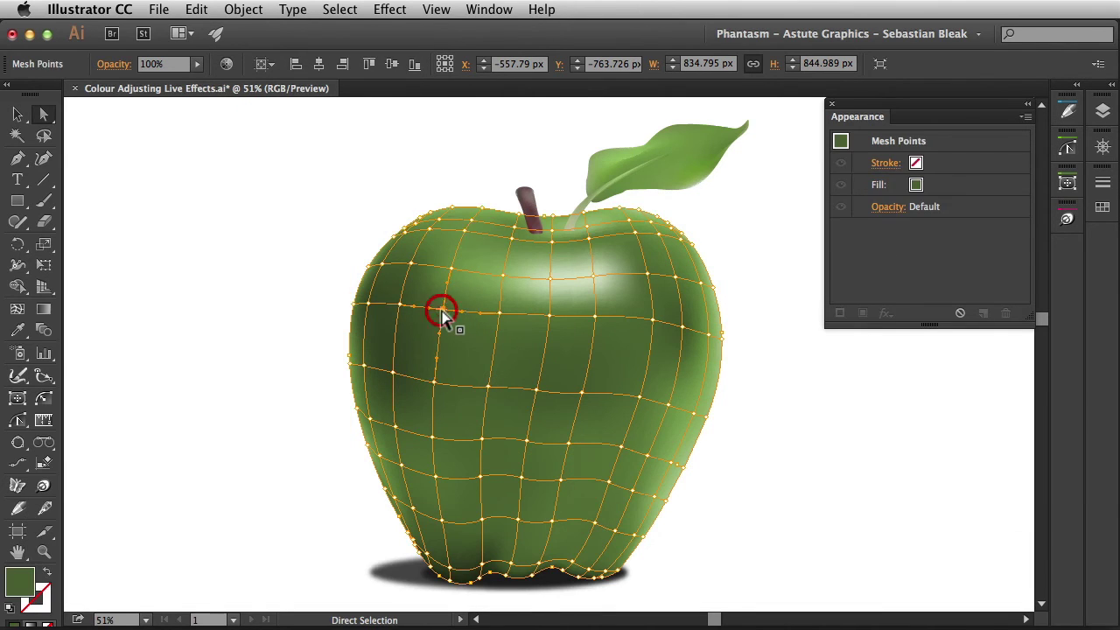
pyautogui.click(291, 330)
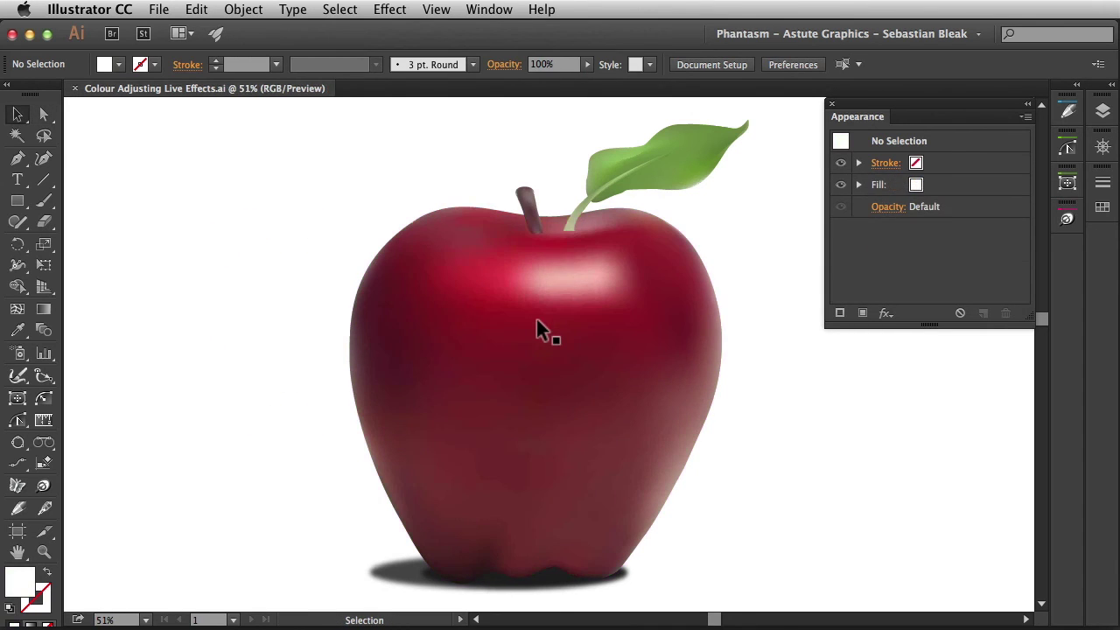
pyautogui.doubleClick(538, 322)
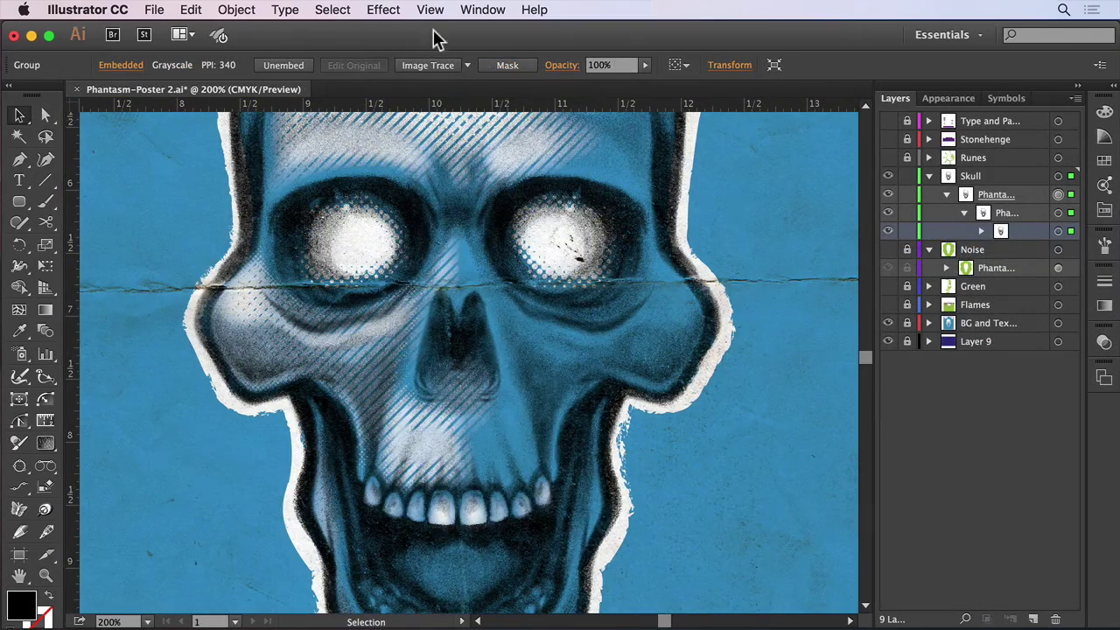
# Apply a Phantasm Halftone effect to the selected skull image group in the poster document.
pyautogui.click(383, 9)
pyautogui.moveTo(538, 523)
pyautogui.click(715, 525)
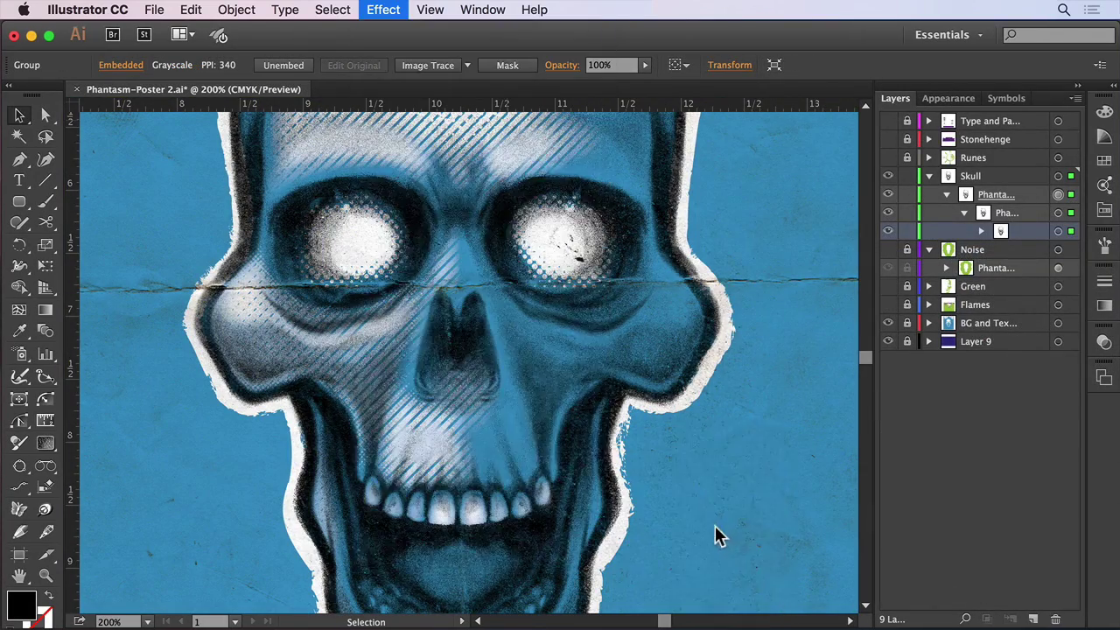
pyautogui.click(1041, 66)
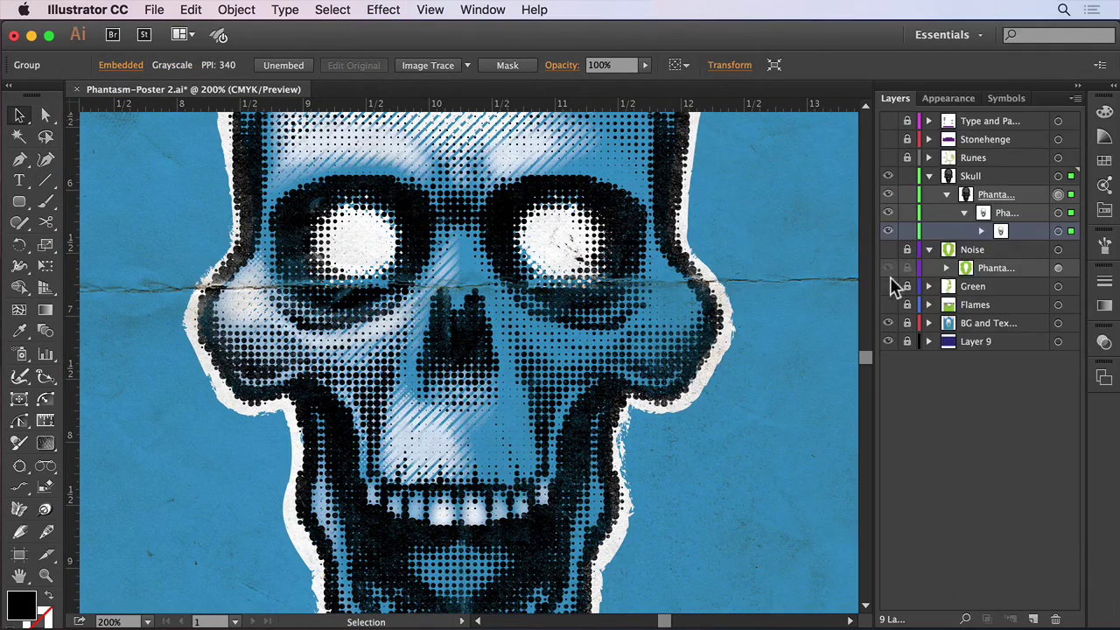